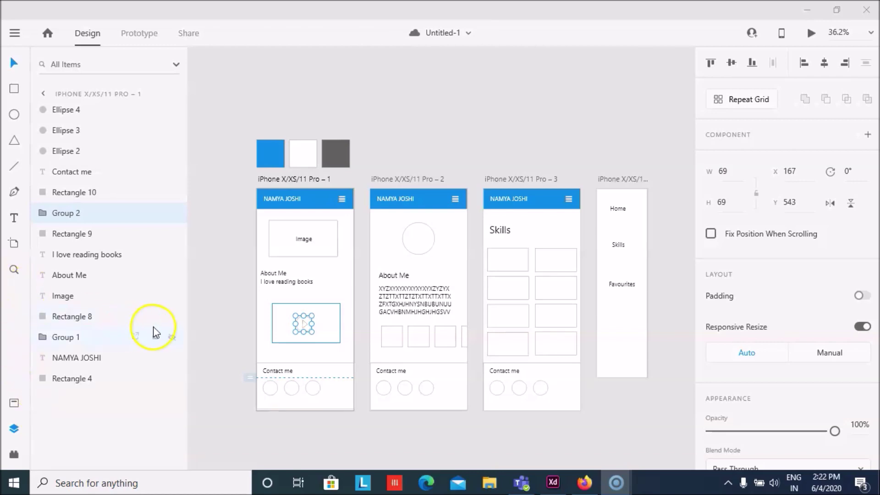
Draw a large white rectangle below the wireframes to serve as the board
click(225, 331)
scroll(576, 362, down, 4)
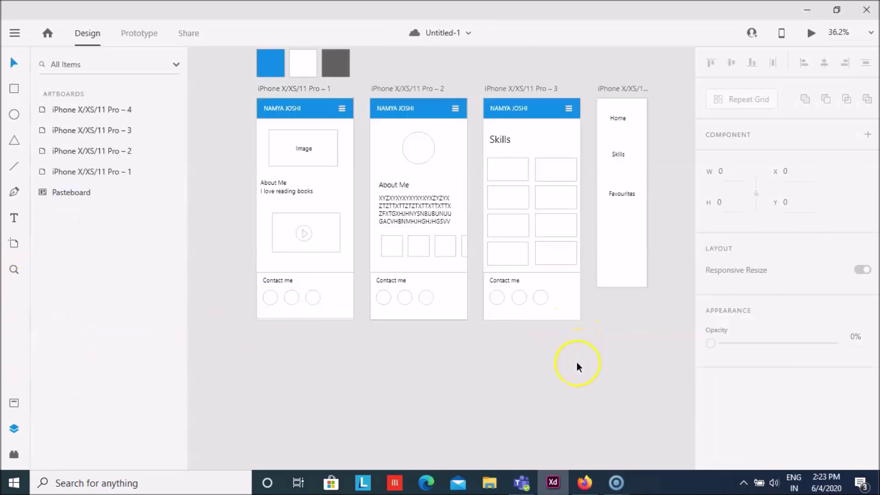
scroll(575, 364, down, 2)
scroll(575, 364, up, 6)
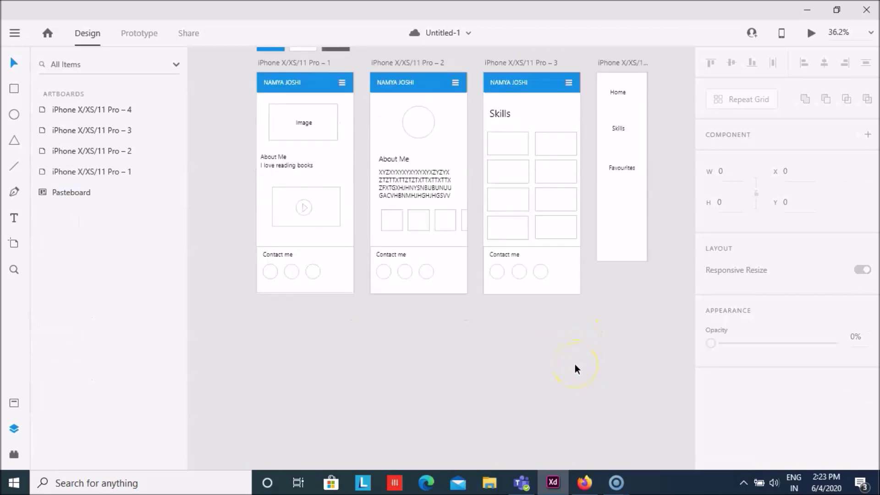
scroll(575, 364, down, 5)
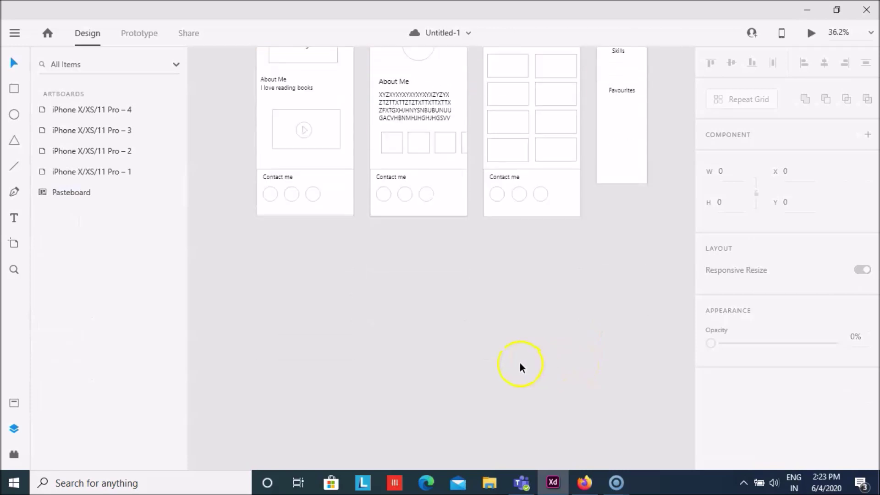
scroll(284, 243, up, 3)
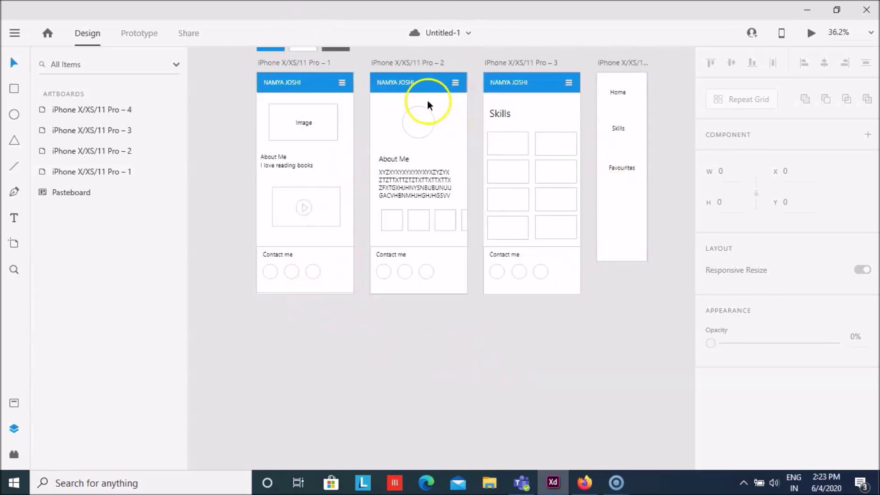
scroll(338, 111, up, 1)
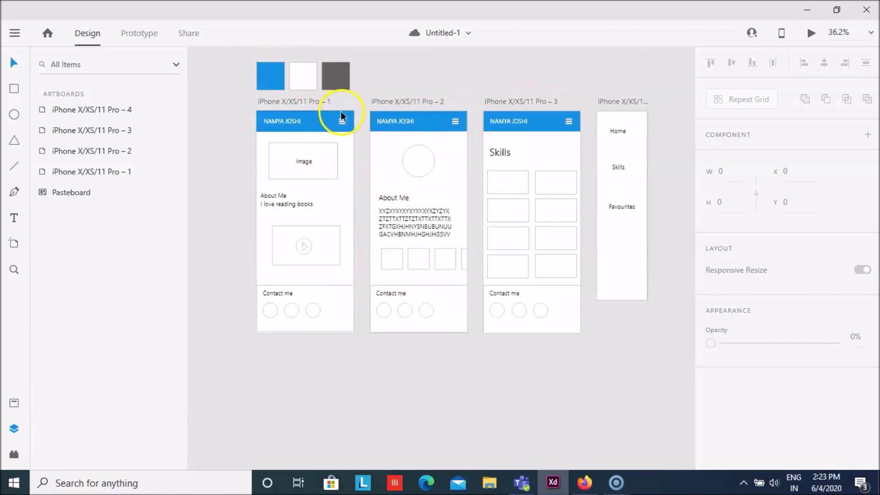
scroll(393, 315, down, 2)
click(15, 90)
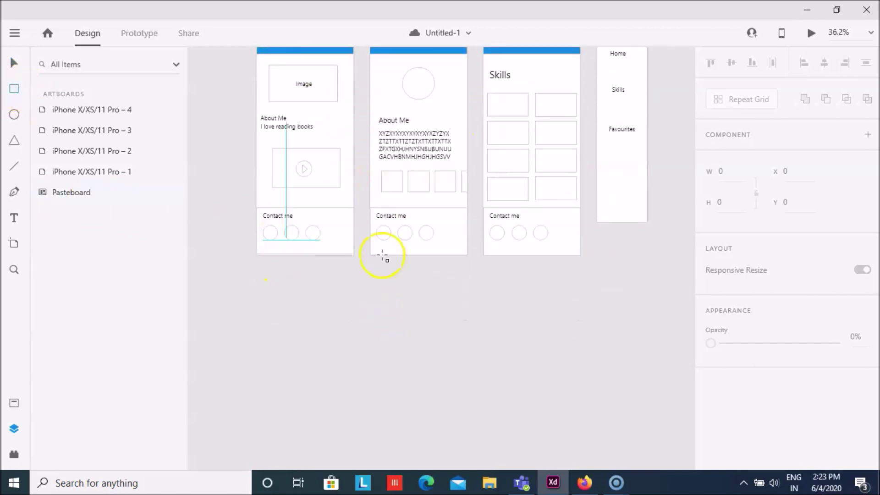
scroll(500, 317, down, 6)
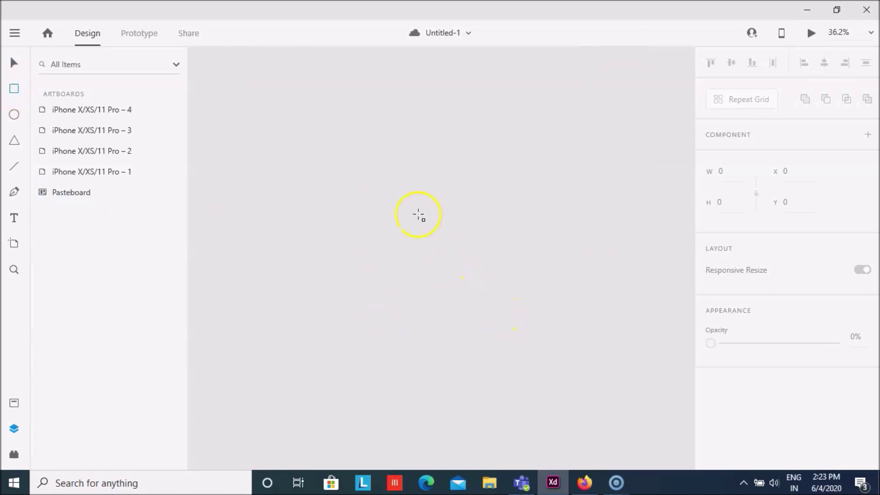
scroll(344, 197, down, 1)
mouse_move(270, 210)
mouse_down()
mouse_move(463, 408)
mouse_move(684, 491)
mouse_move(624, 379)
mouse_move(678, 464)
mouse_move(651, 432)
mouse_up()
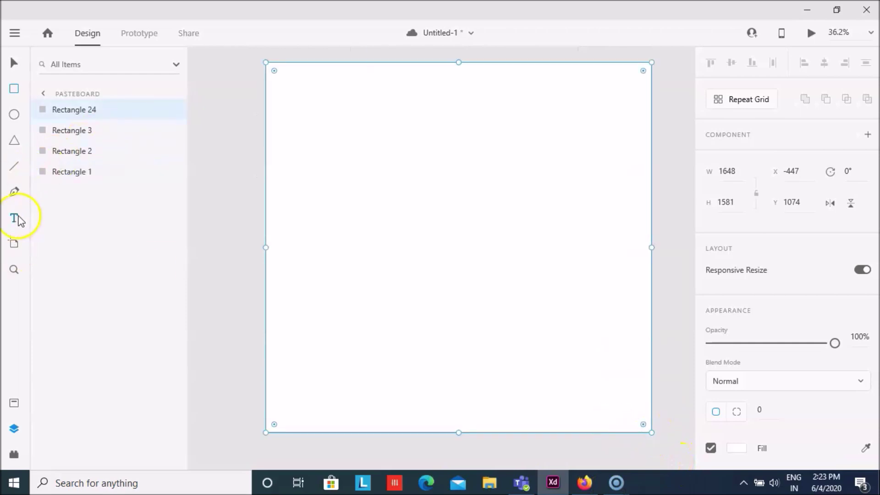
Add the title 'MOOD BOARD' in Segoe UI 30 at the board's top-left corner
click(18, 219)
click(286, 78)
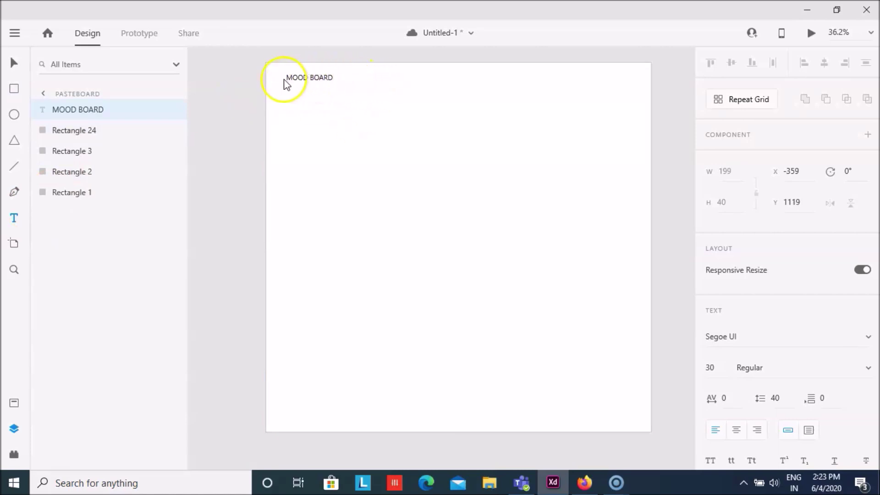
key(Escape)
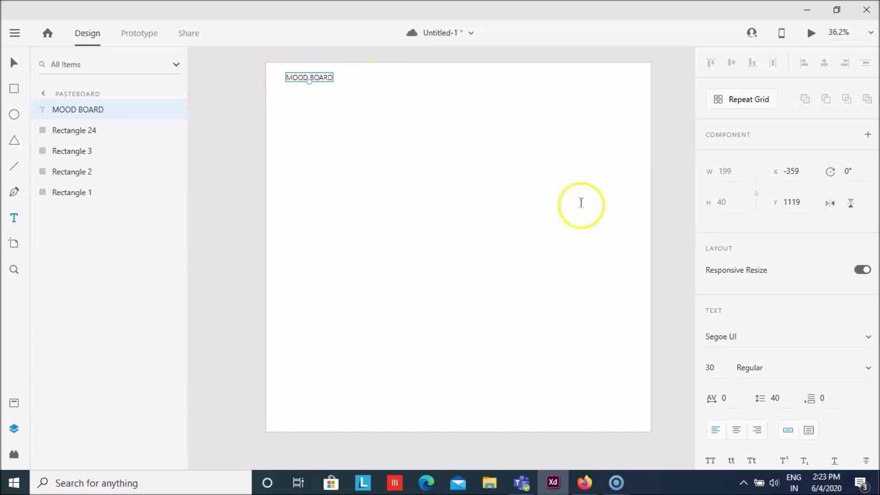
Set the MOOD BOARD title to font size 60, nudge it lower, and bring up Dribbble in Firefox
double_click(320, 78)
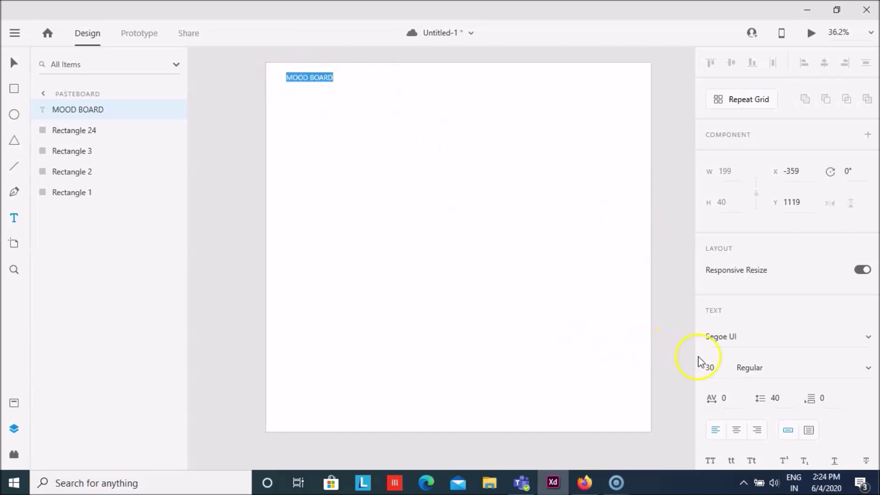
click(721, 366)
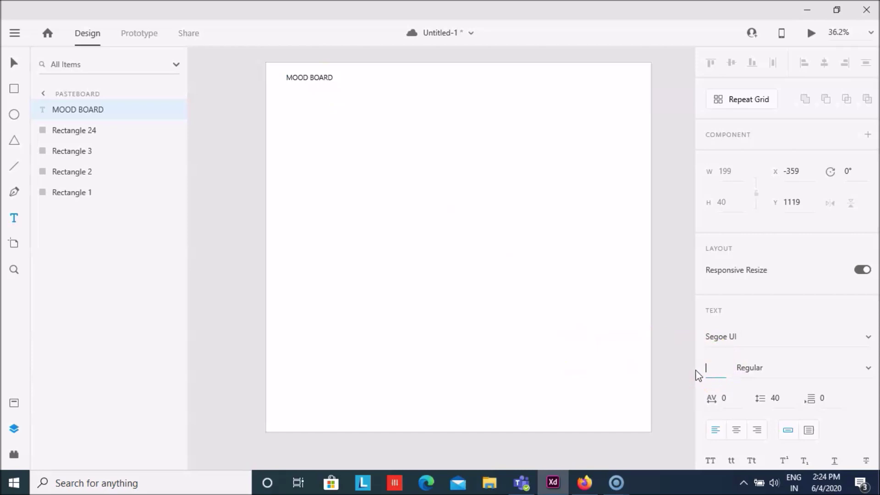
click(735, 329)
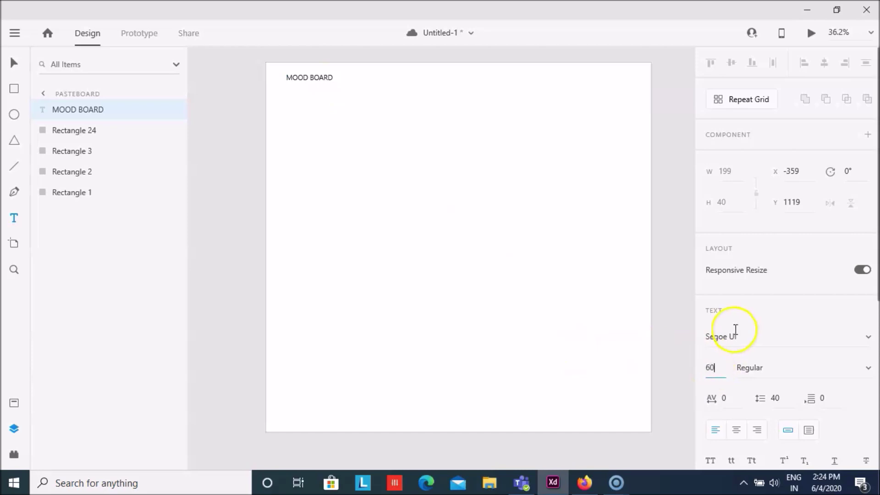
text(60)
key(Return)
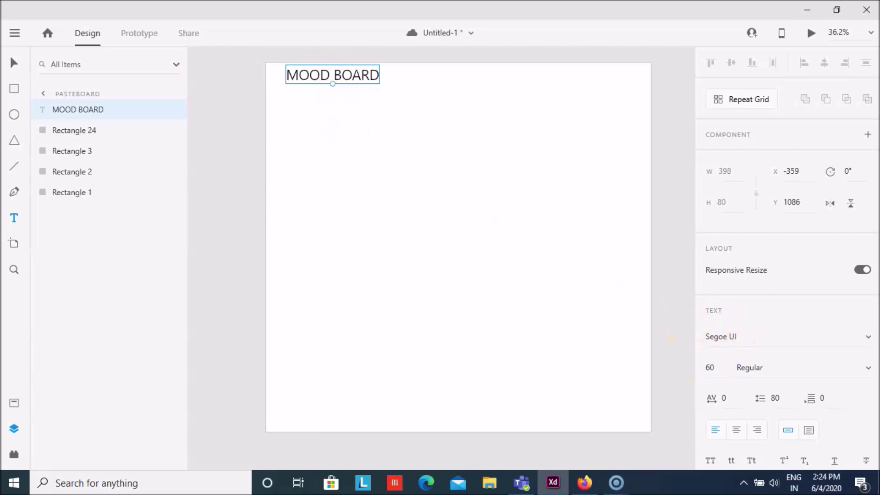
drag(295, 78, 294, 87)
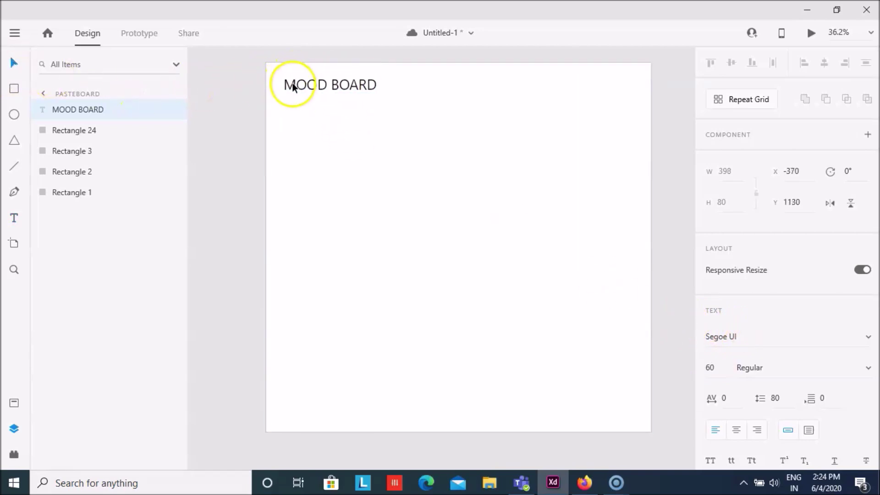
click(584, 483)
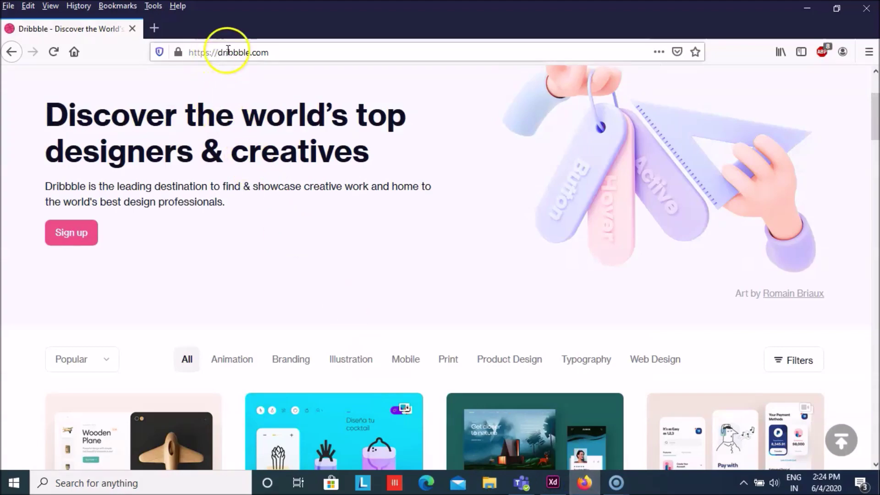
Scroll the Dribbble feed and open the pink Jose Illustration Pack shot
scroll(270, 71, down, 15)
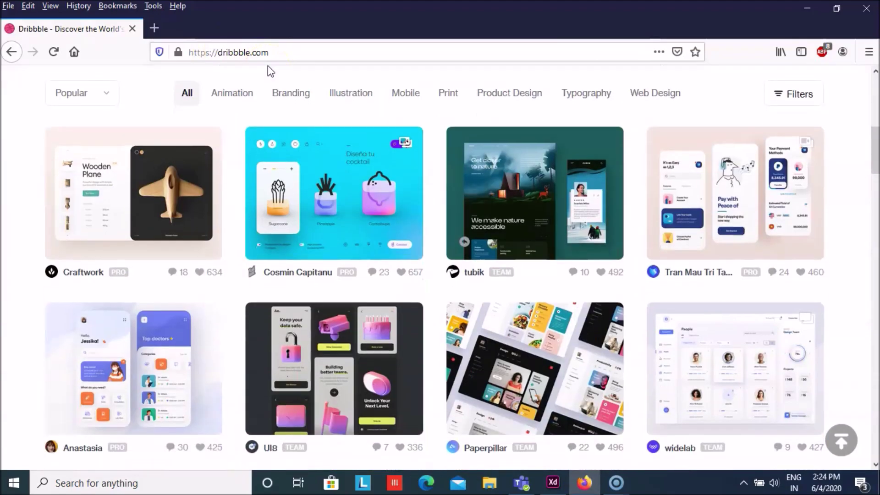
scroll(269, 72, down, 10)
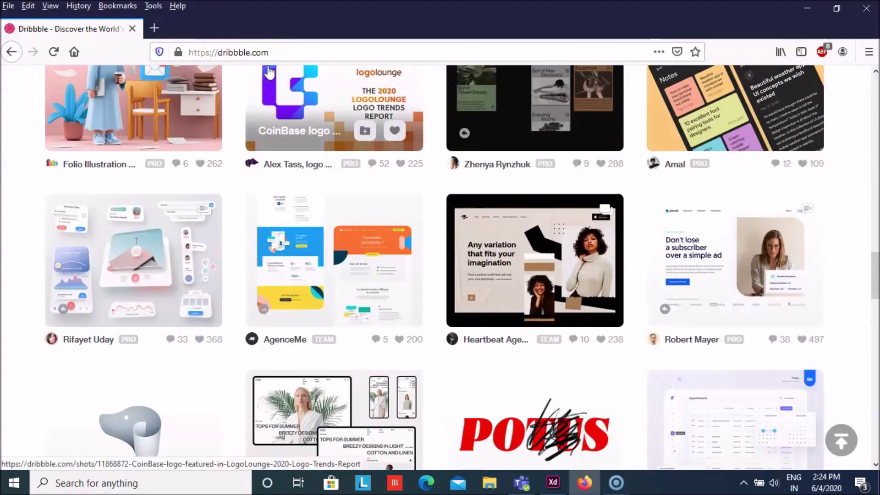
scroll(383, 350, down, 10)
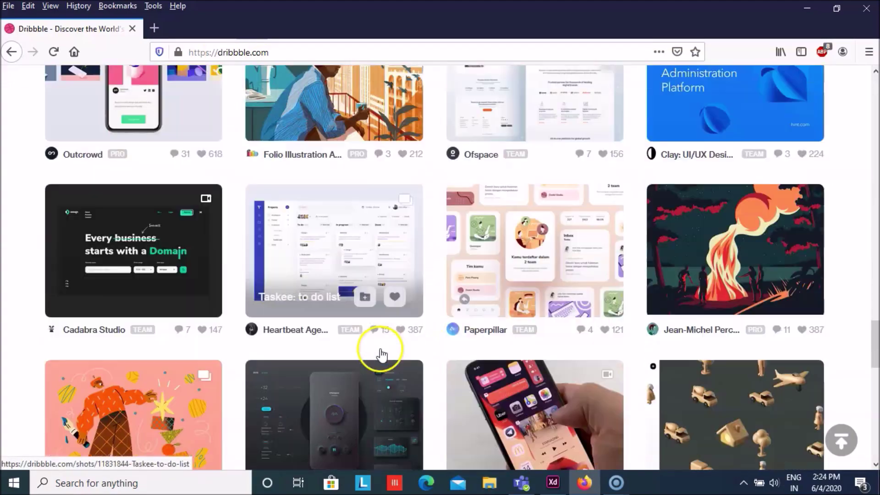
scroll(403, 312, down, 3)
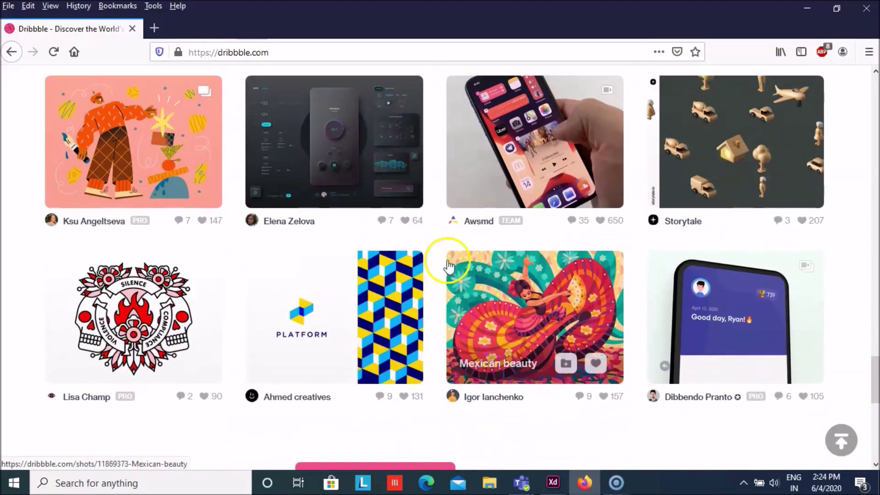
scroll(459, 257, up, 5)
scroll(620, 183, down, 2)
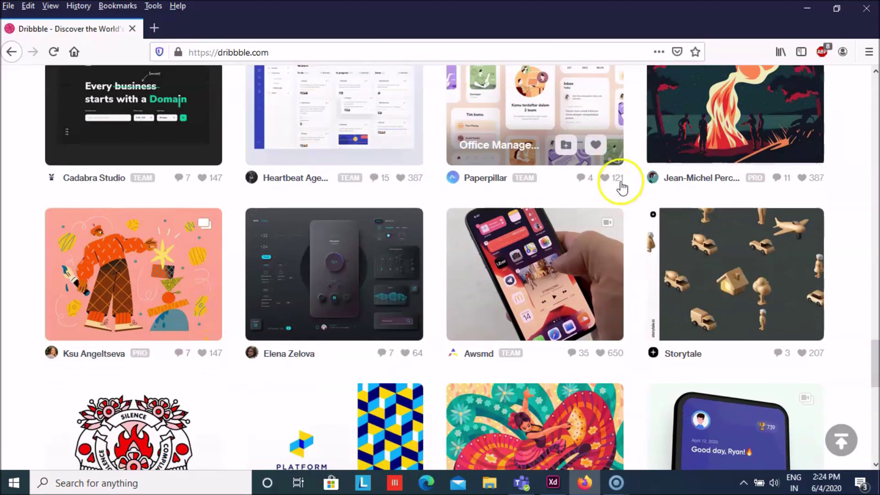
scroll(471, 236, down, 3)
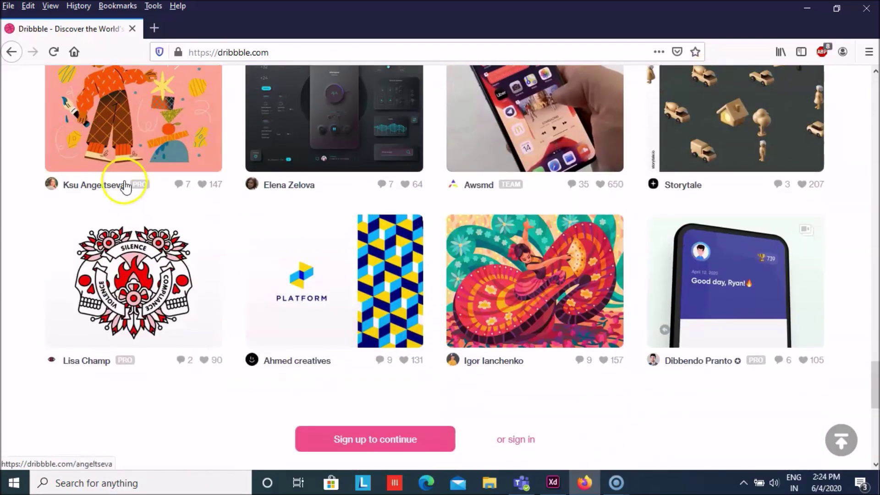
click(114, 140)
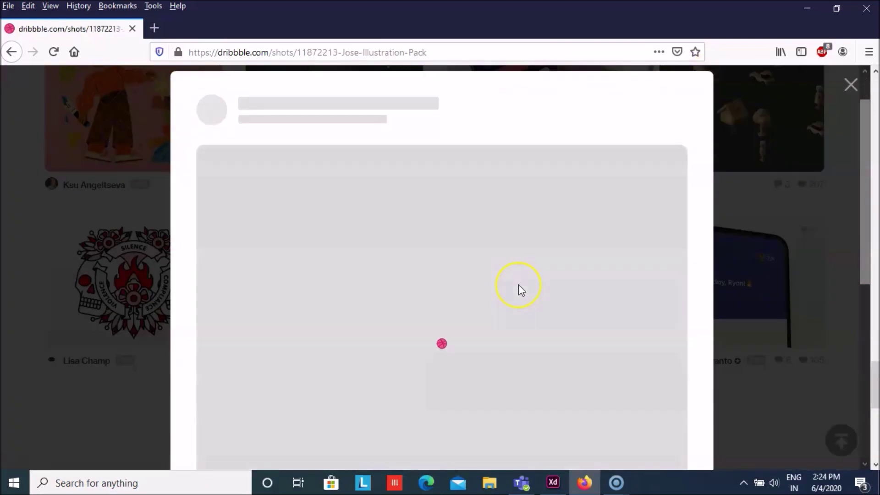
Copy the Jose painter illustration image to the clipboard
scroll(518, 284, down, 5)
scroll(518, 284, up, 1)
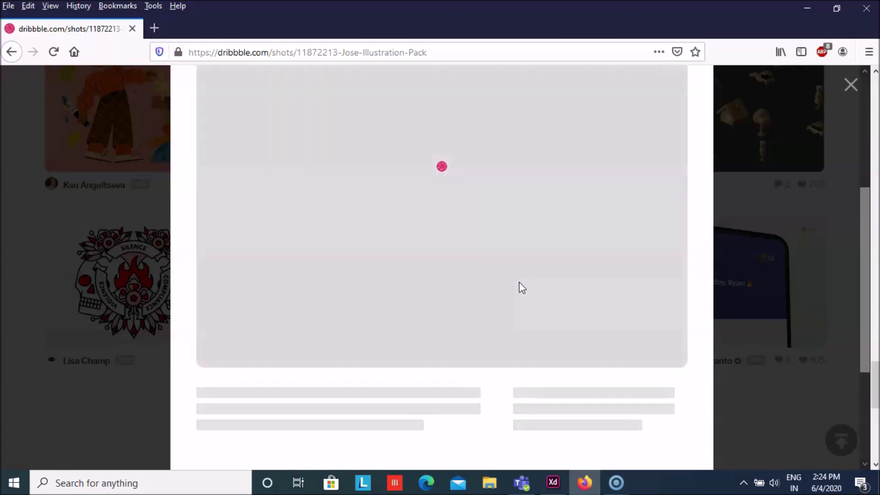
scroll(524, 266, down, 6)
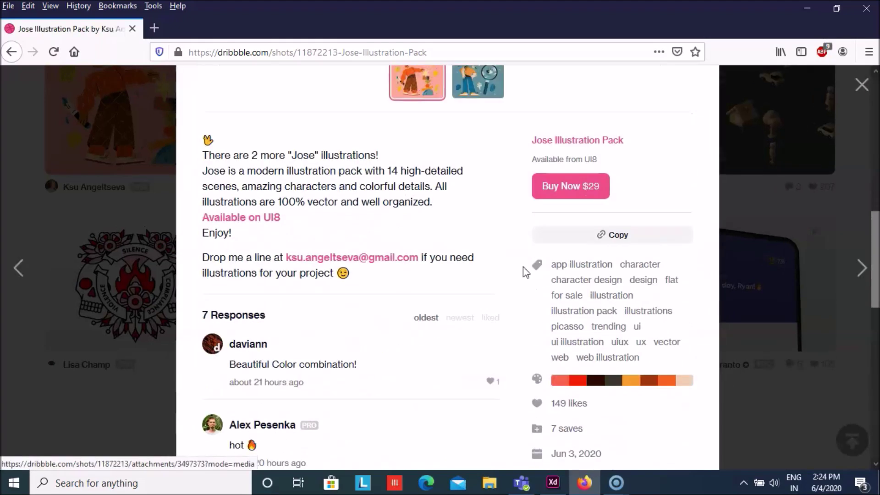
scroll(523, 267, up, 6)
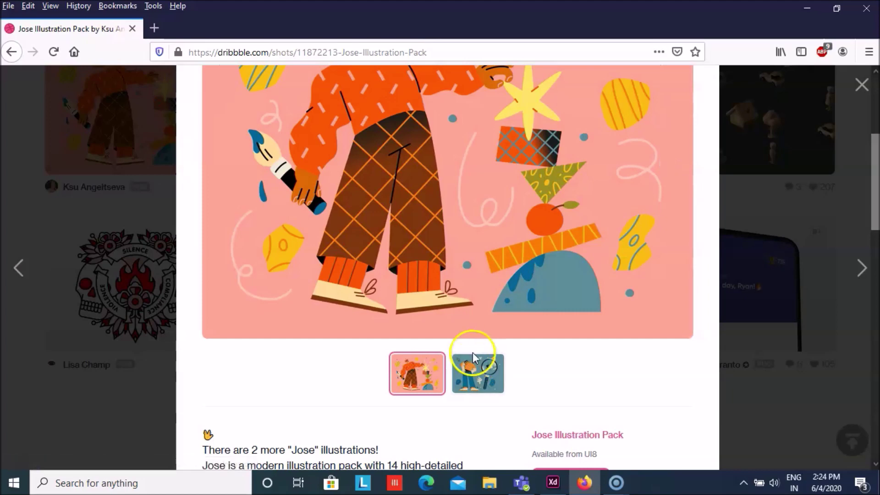
scroll(473, 353, up, 2)
click(463, 168)
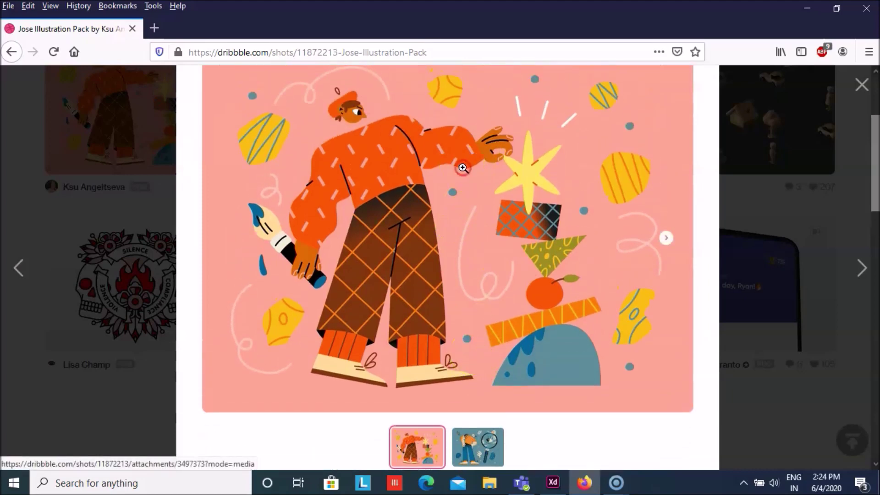
right_click(464, 169)
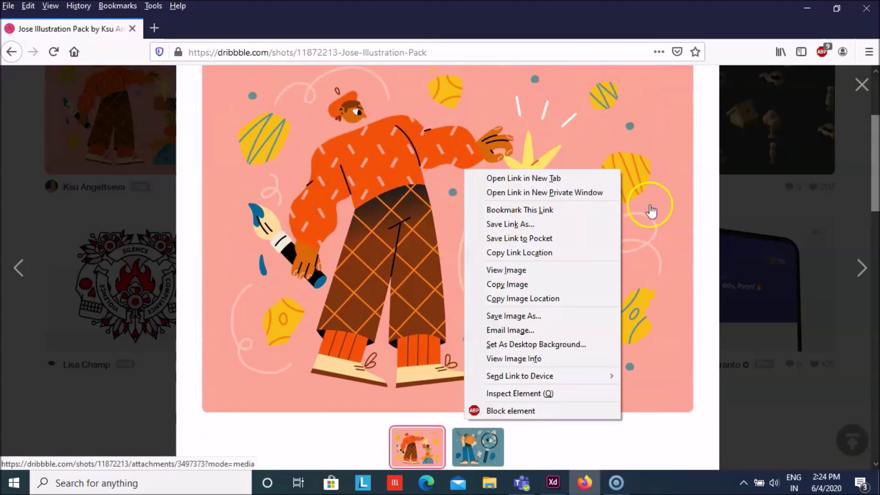
click(531, 284)
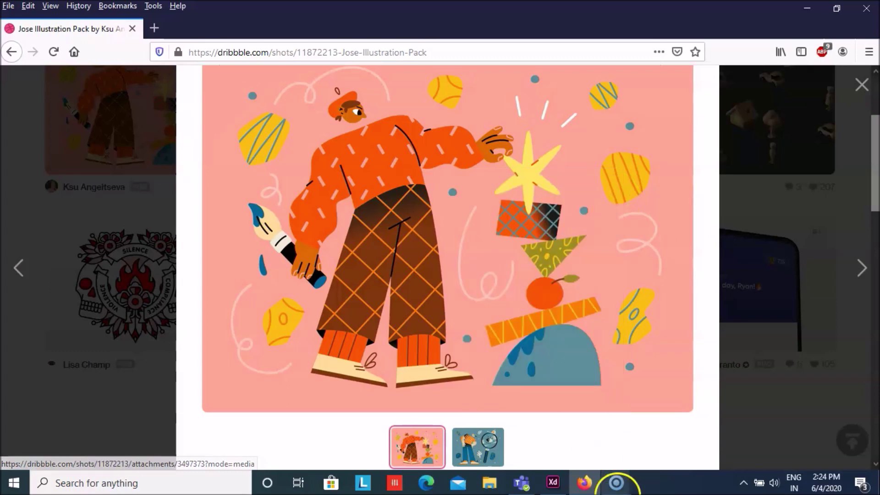
Paste the Jose illustration onto the MOOD BOARD artboard, sized 839×629 just under the title
click(553, 483)
click(333, 191)
key(ctrl+v)
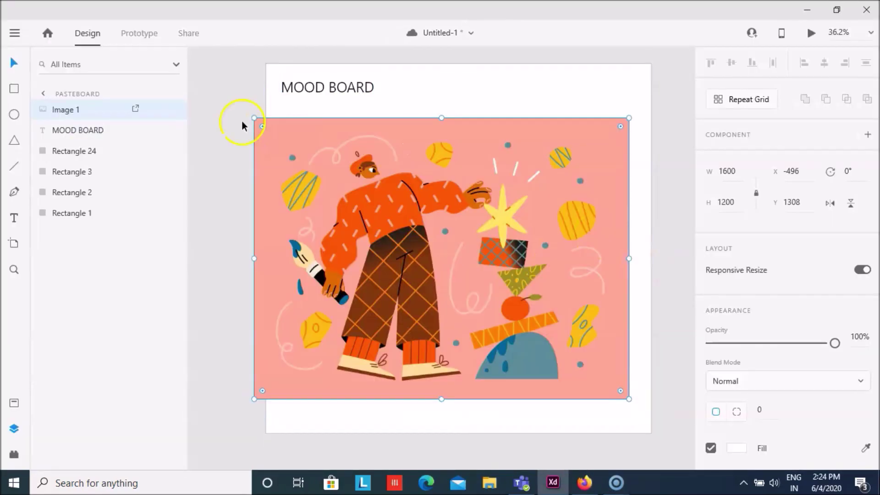
drag(254, 118, 513, 265)
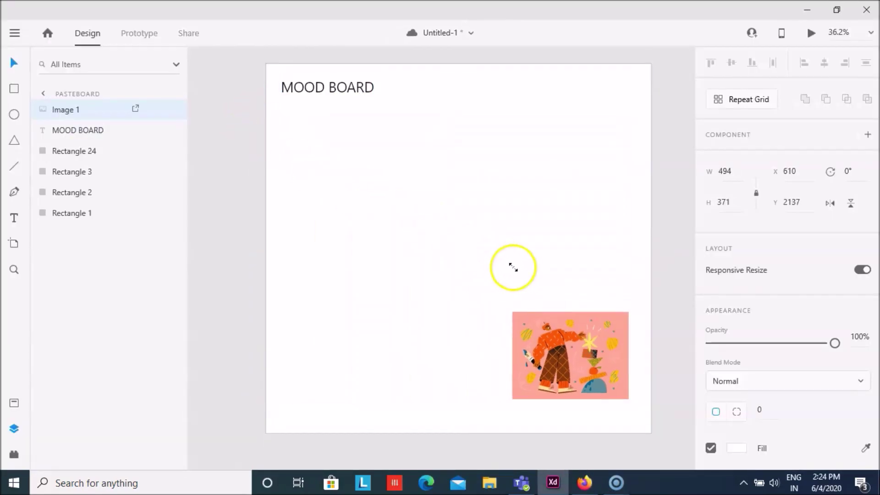
drag(556, 341, 339, 155)
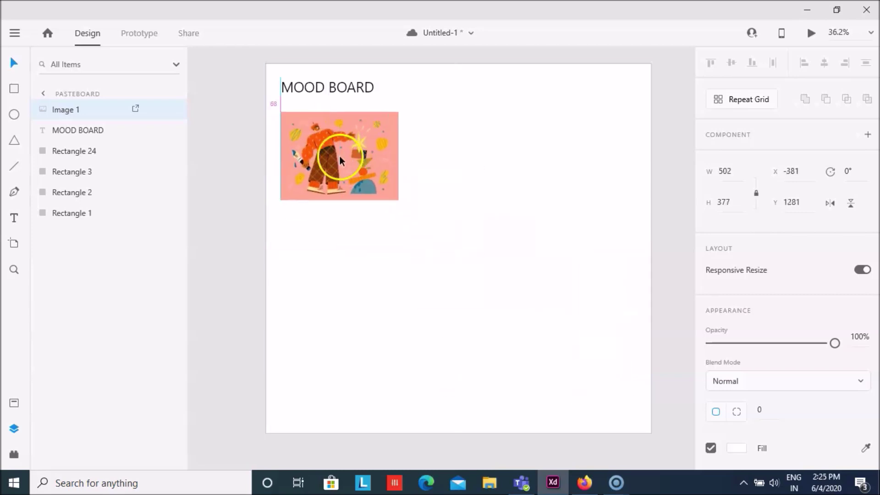
drag(399, 200, 478, 284)
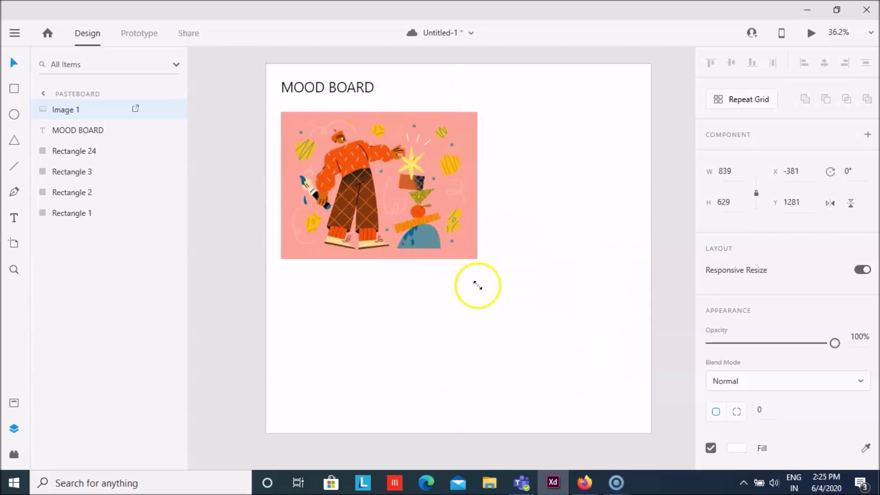
click(585, 483)
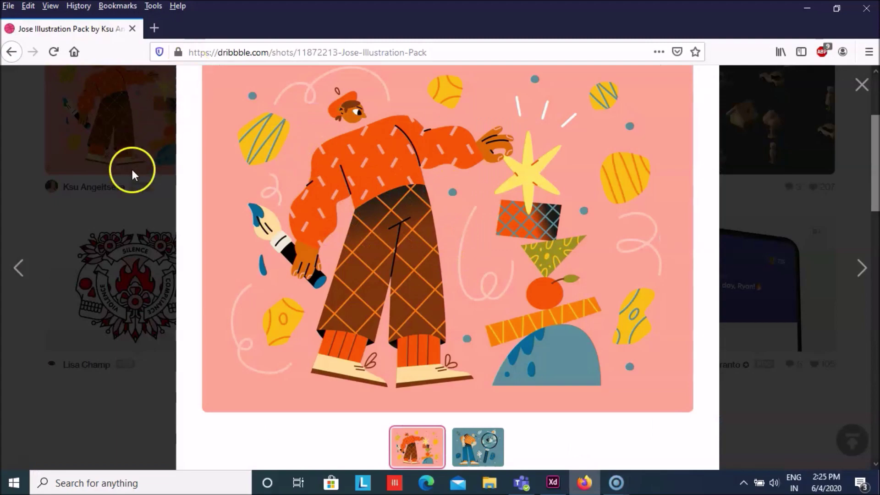
Close the Jose shot, dismiss the loading box, and open the Mexican beauty shot
click(22, 334)
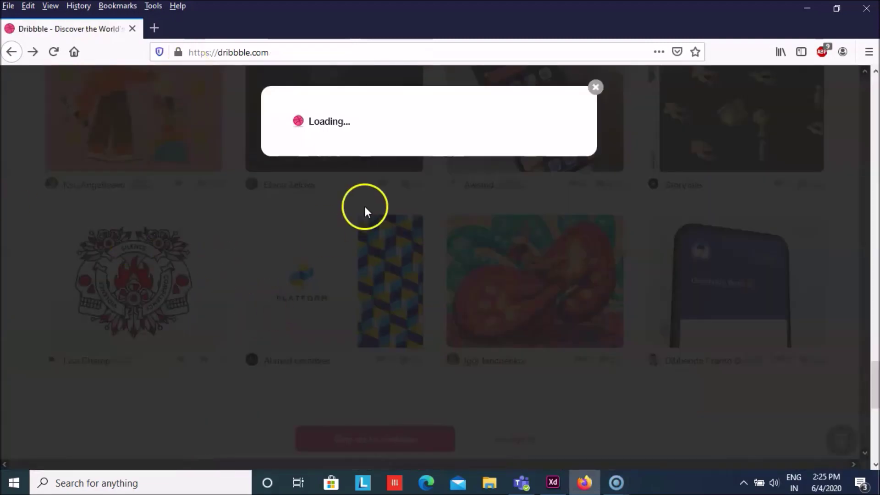
click(595, 87)
scroll(593, 89, up, 3)
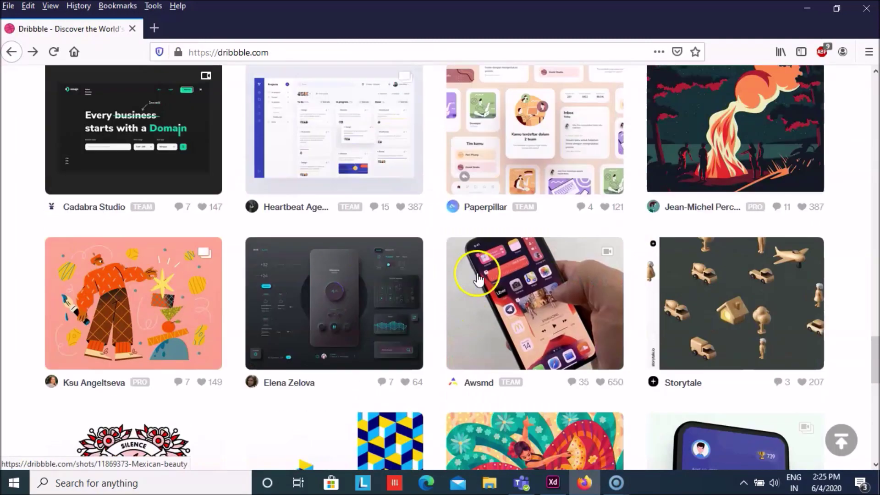
scroll(642, 327, down, 3)
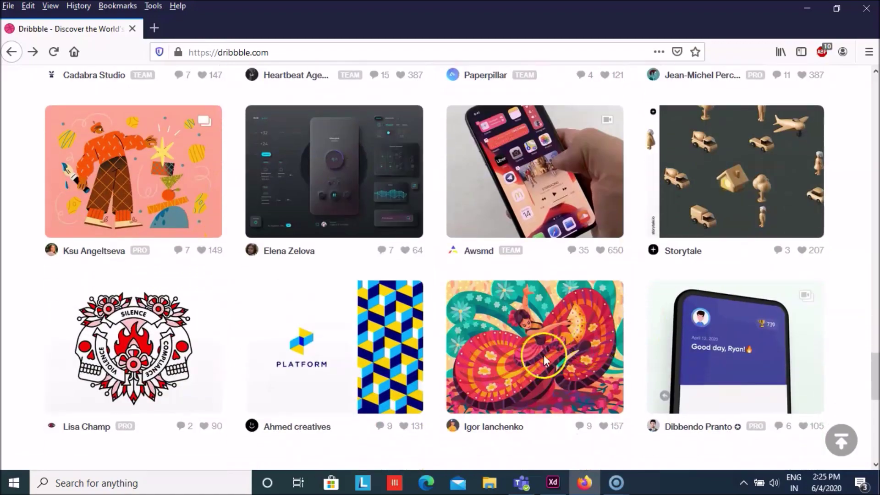
click(576, 336)
Copy the Mexican beauty dancer image to the clipboard
scroll(375, 228, down, 5)
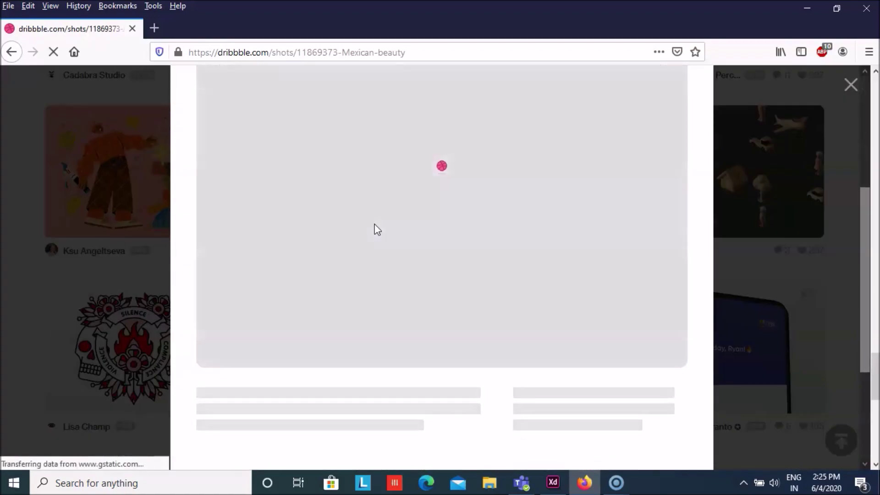
scroll(469, 252, down, 4)
scroll(470, 255, down, 3)
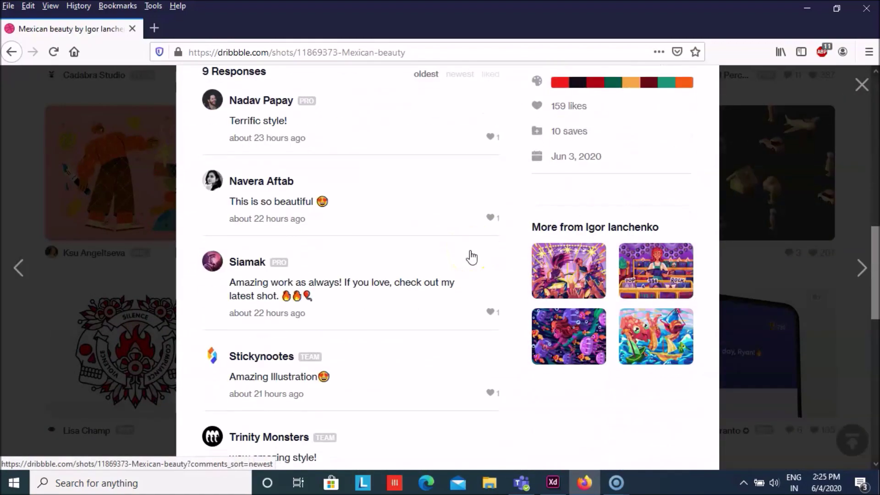
scroll(450, 251, up, 10)
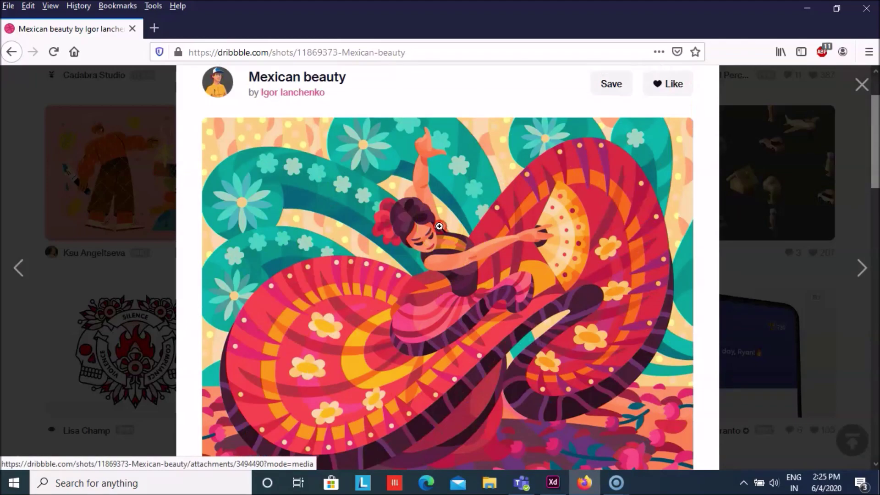
right_click(440, 227)
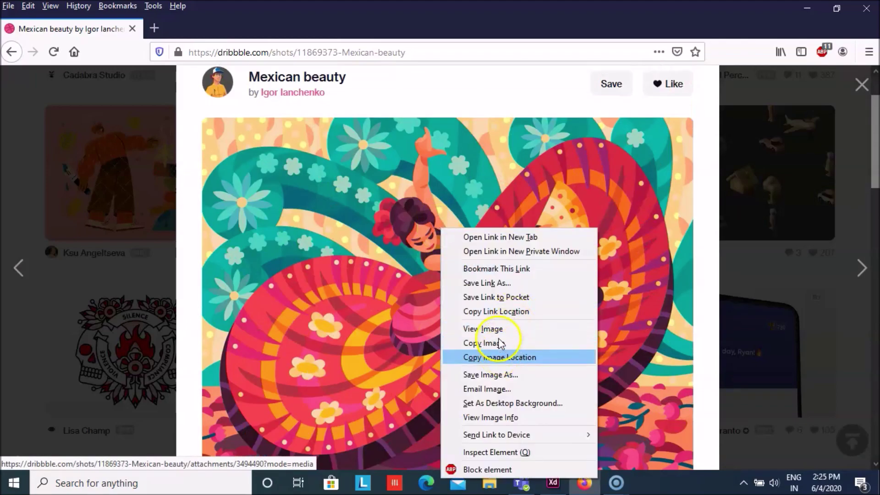
click(499, 357)
click(553, 483)
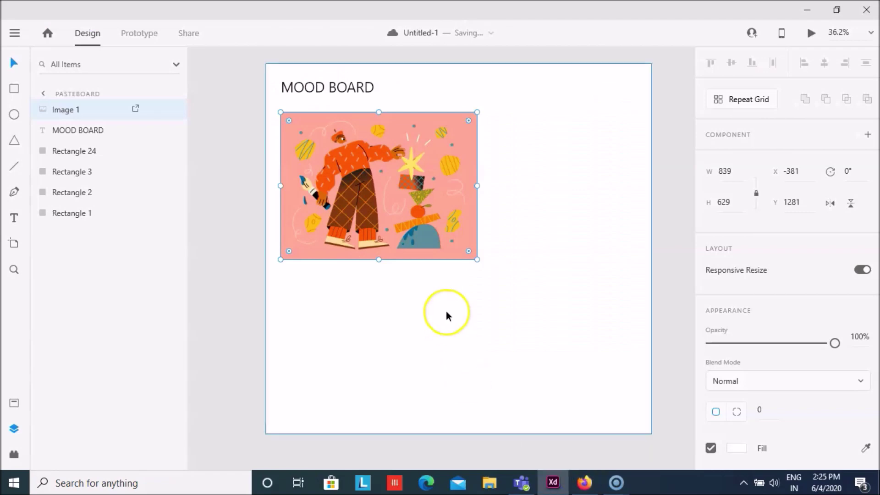
Paste the dancer image, shrink it to 696×522, and place it beside the pink illustration
key(ctrl+v)
drag(249, 114, 463, 275)
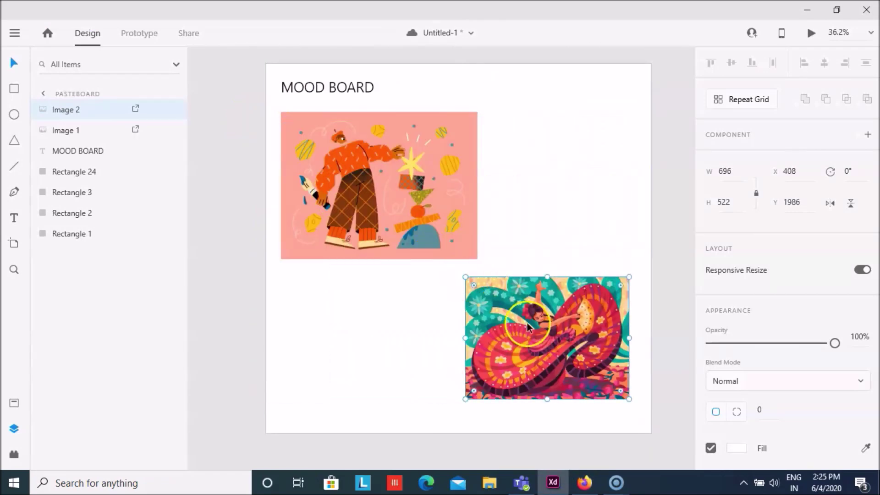
drag(528, 327, 545, 180)
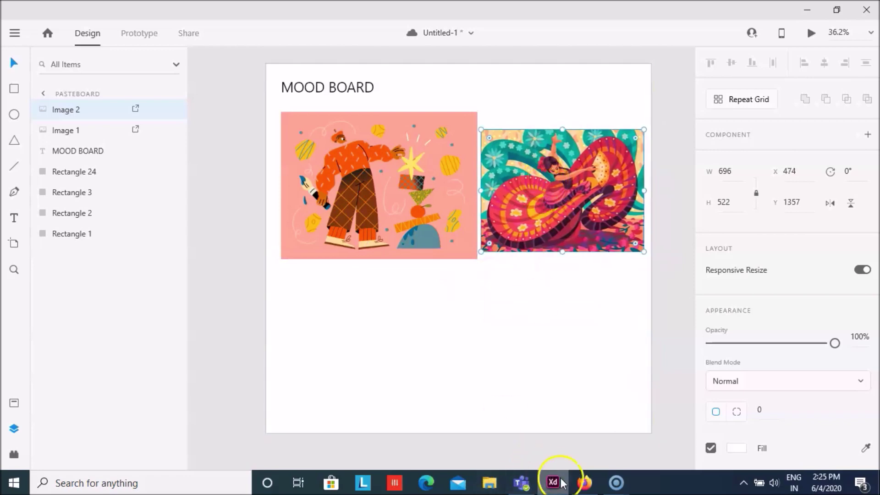
click(584, 482)
scroll(394, 324, down, 10)
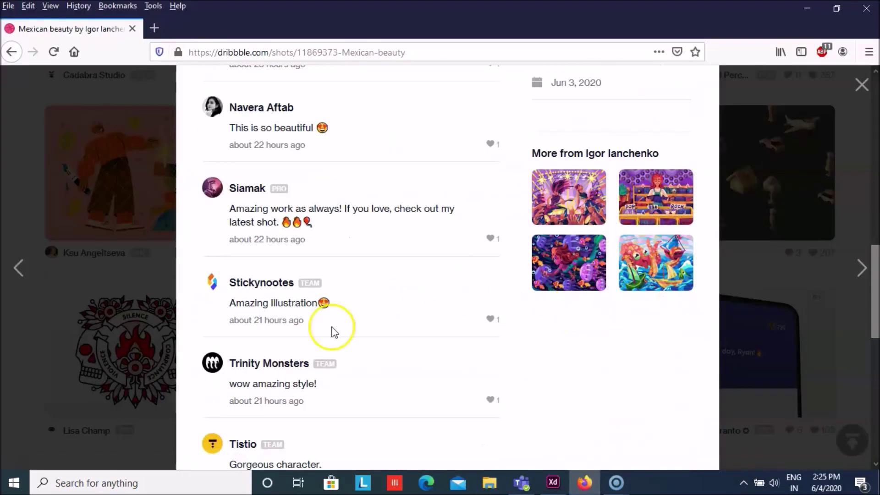
Close the Mexican beauty shot, open the Bonfire shot, and pick another illustration from the same artist
click(132, 300)
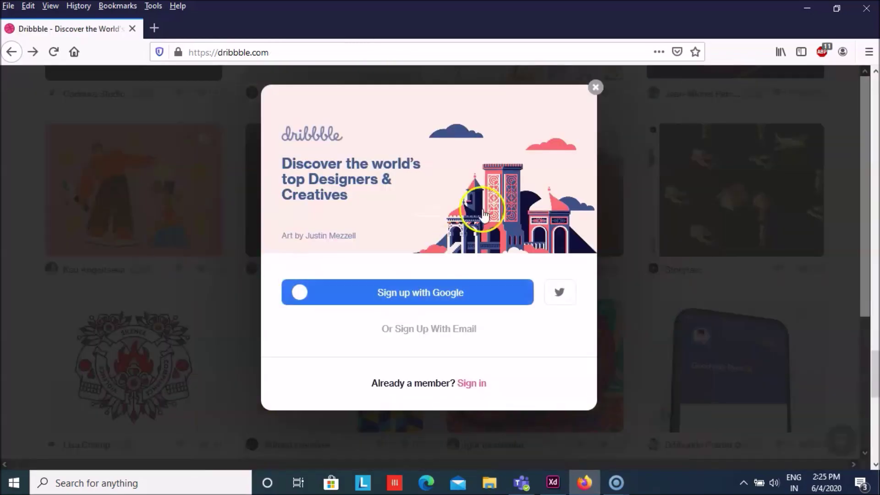
click(595, 88)
scroll(590, 137, down, 9)
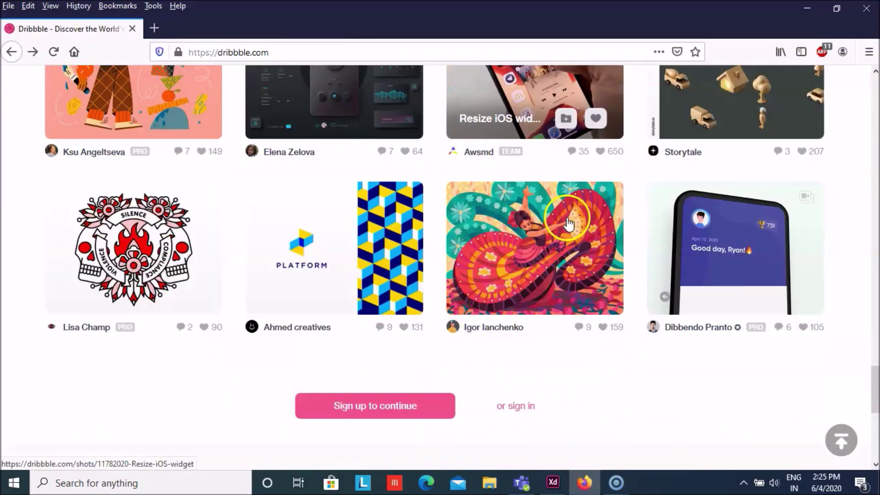
scroll(416, 209, up, 15)
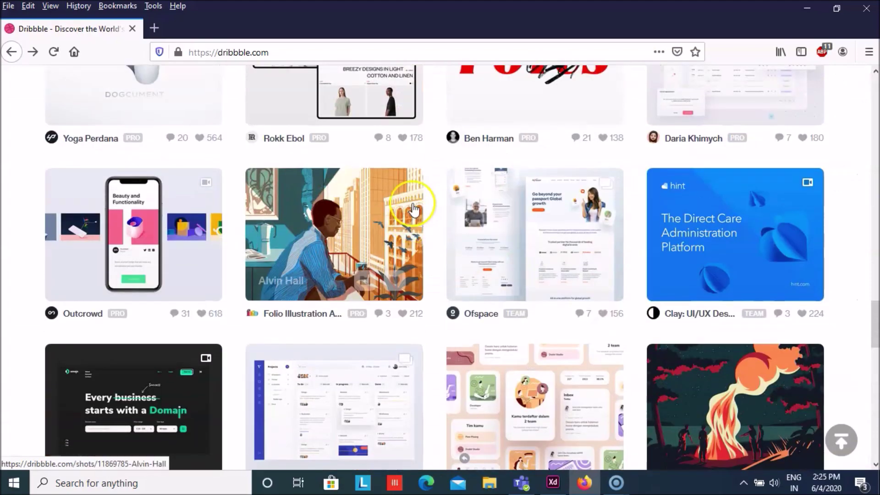
click(739, 455)
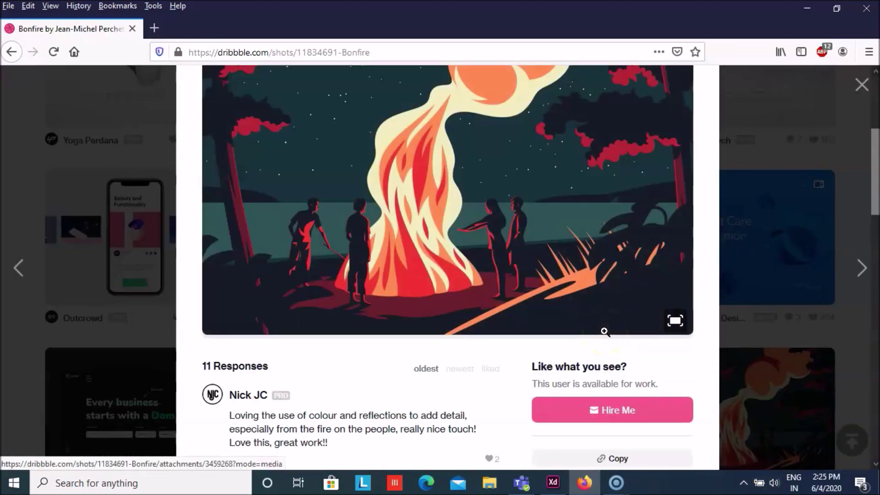
scroll(605, 333, down, 6)
scroll(607, 337, down, 1)
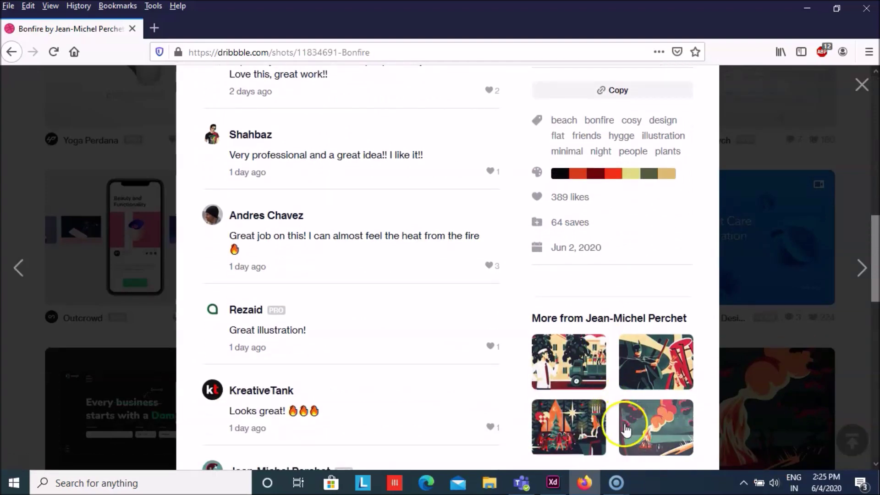
click(687, 431)
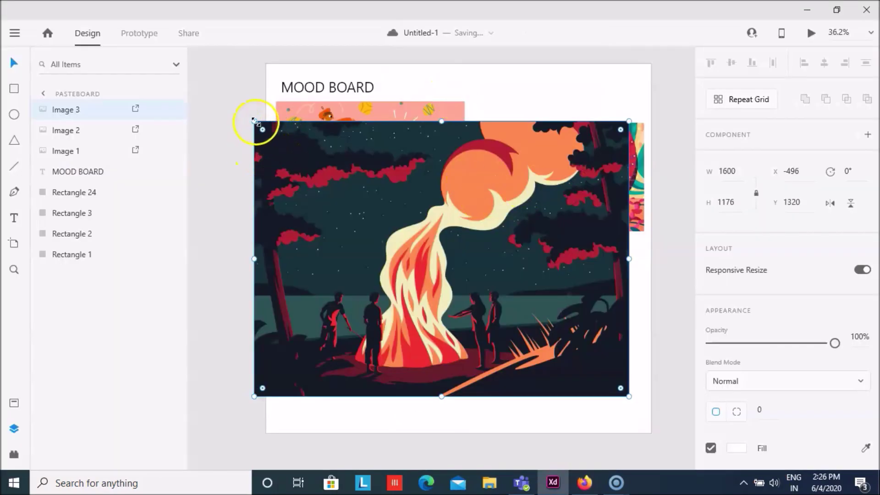
Shrink the bonfire illustration below the other two and stretch the white board taller
drag(255, 120, 387, 271)
drag(487, 307, 425, 285)
click(363, 360)
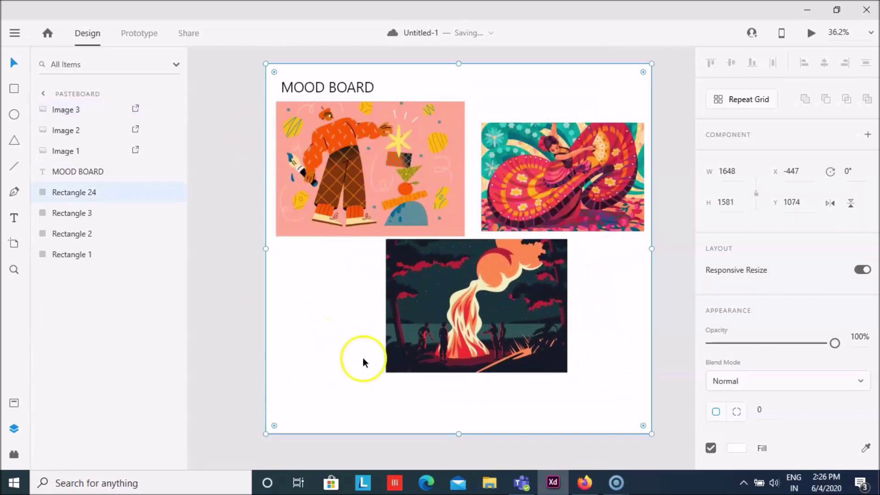
scroll(615, 343, down, 3)
drag(653, 357, 444, 440)
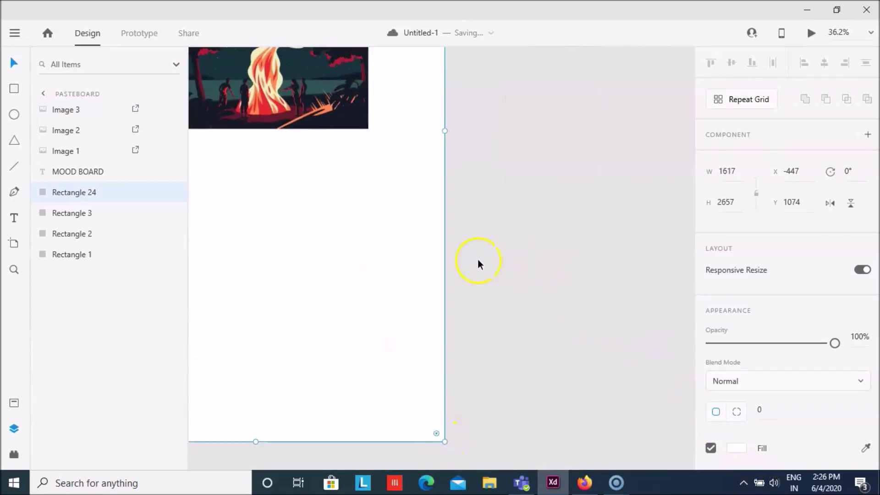
scroll(479, 244, up, 7)
scroll(480, 243, up, 3)
Adjust the dancer image within its frame, then deselect everything
click(350, 231)
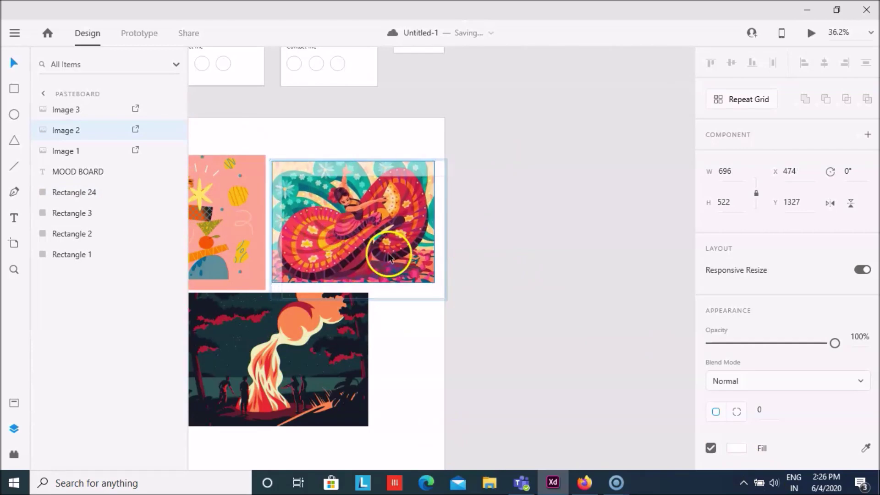
click(450, 207)
click(430, 379)
scroll(409, 399, down, 2)
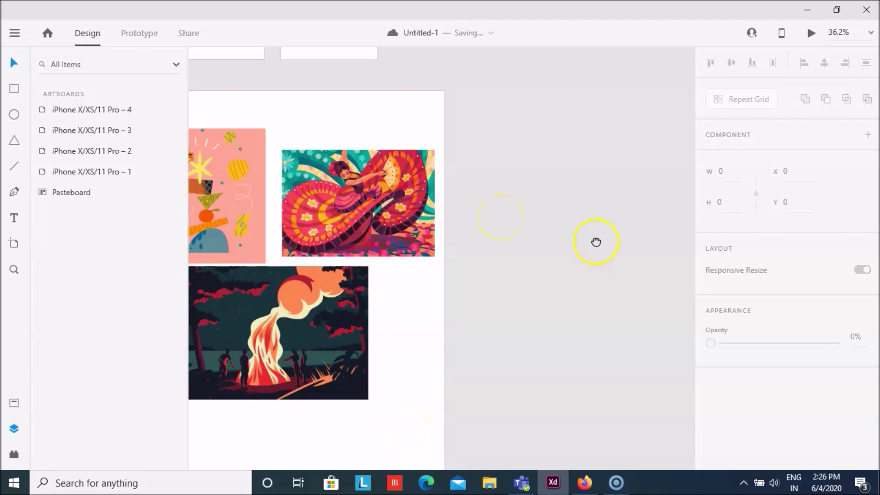
scroll(235, 167, left, 2)
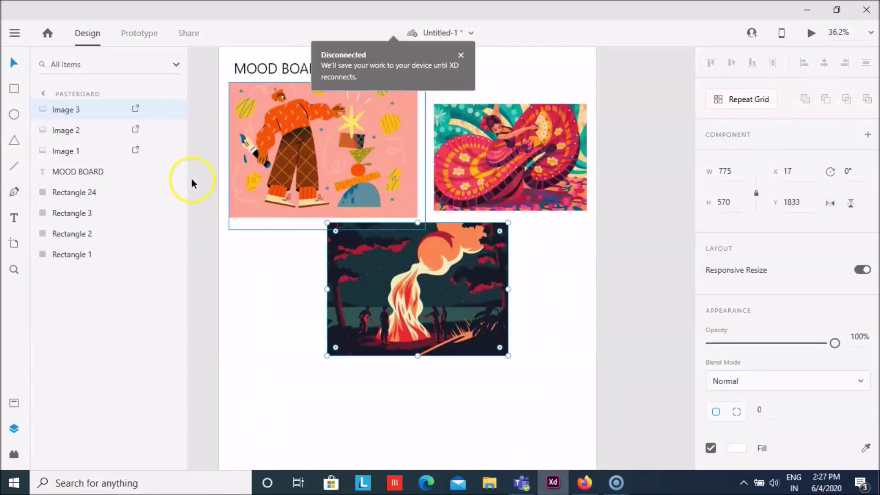
Draw a 237×237 square below the bonfire image and duplicate it into an evenly spaced row of four
click(14, 89)
scroll(196, 237, down, 6)
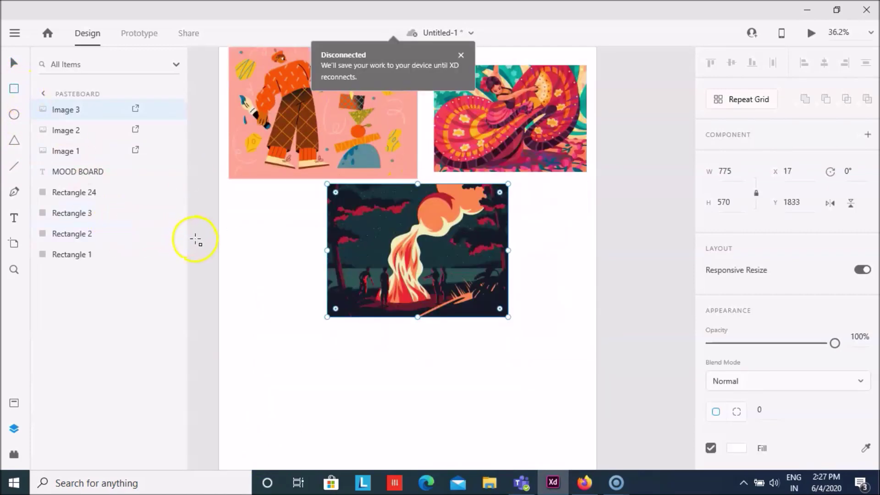
mouse_move(240, 243)
mouse_down()
mouse_move(265, 287)
mouse_move(303, 300)
mouse_up()
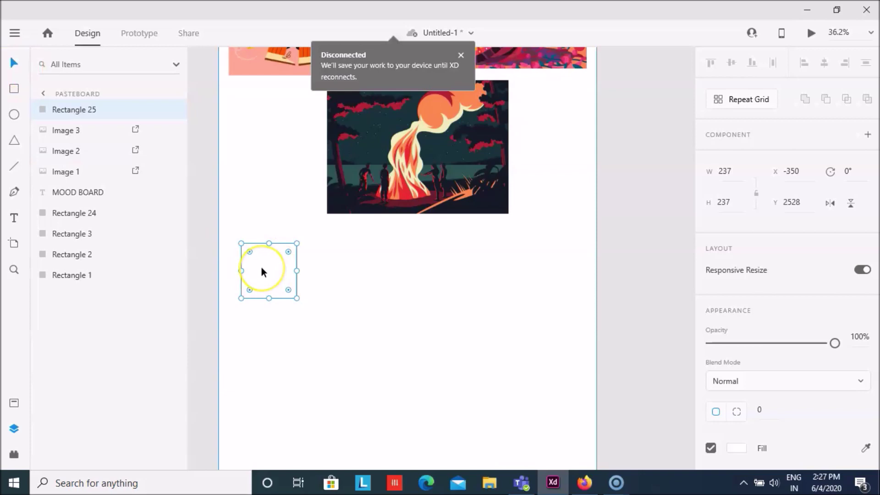
drag(262, 268, 279, 267)
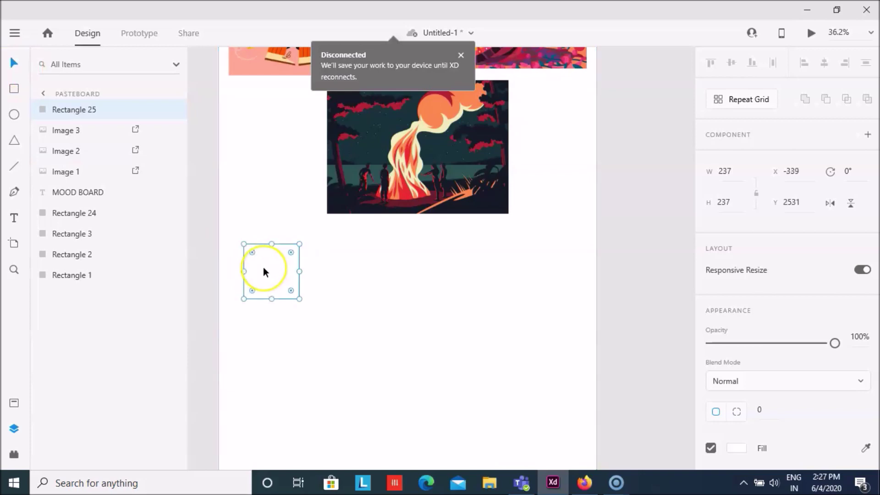
drag(263, 267, 391, 270)
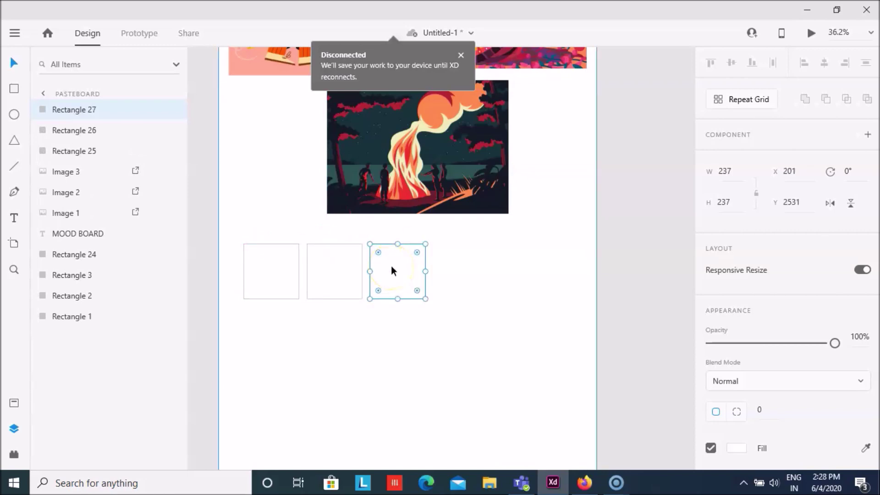
drag(392, 267, 458, 271)
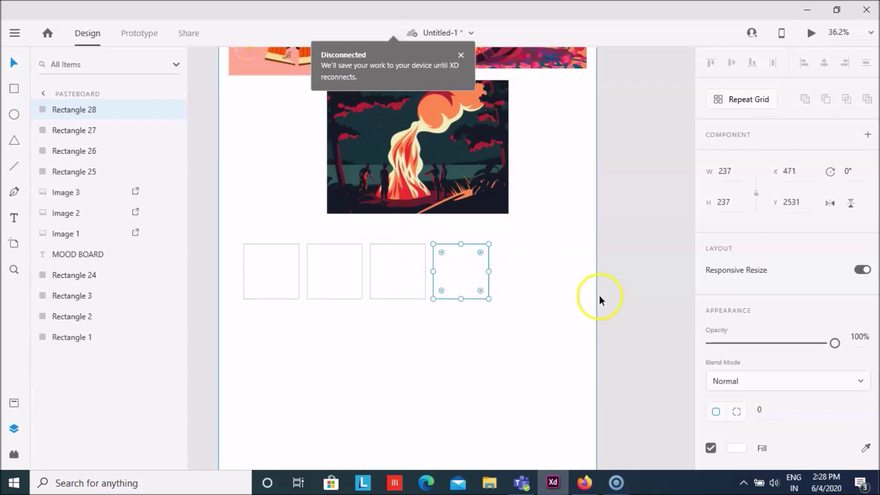
scroll(598, 298, up, 3)
scroll(864, 441, down, 4)
click(256, 404)
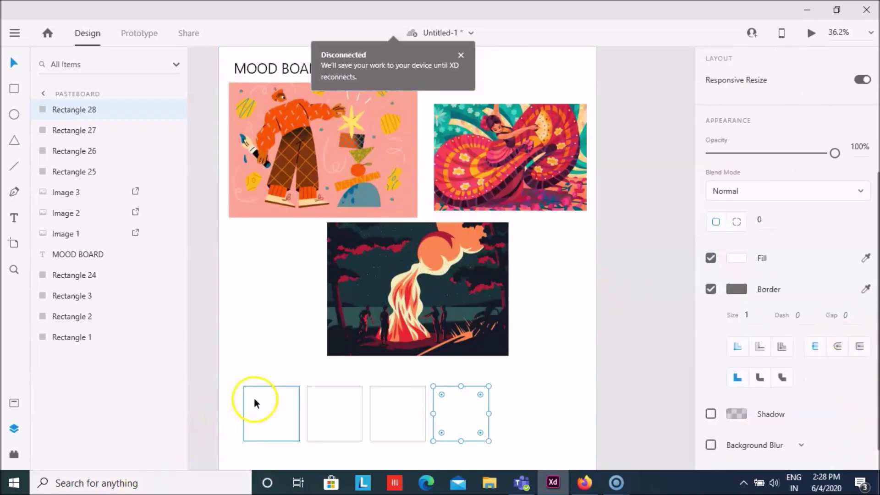
Fill the leftmost square with the orange sampled from the bonfire moon
click(866, 258)
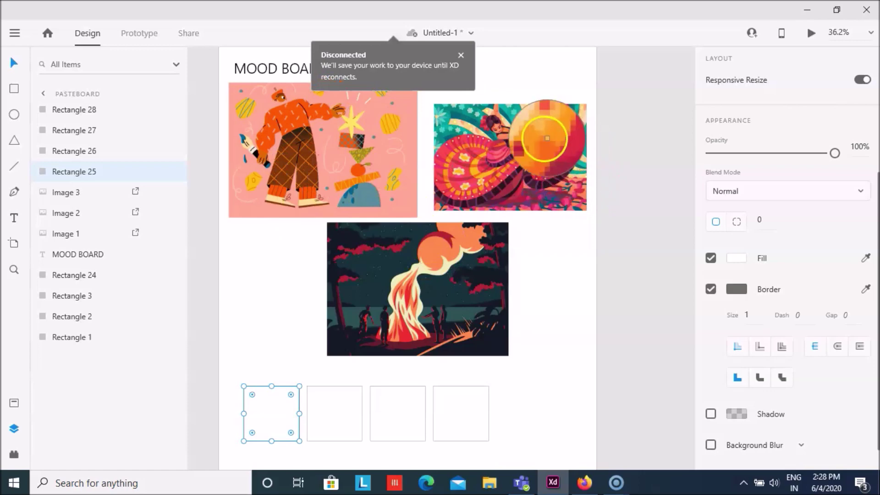
click(430, 243)
scroll(424, 367, up, 2)
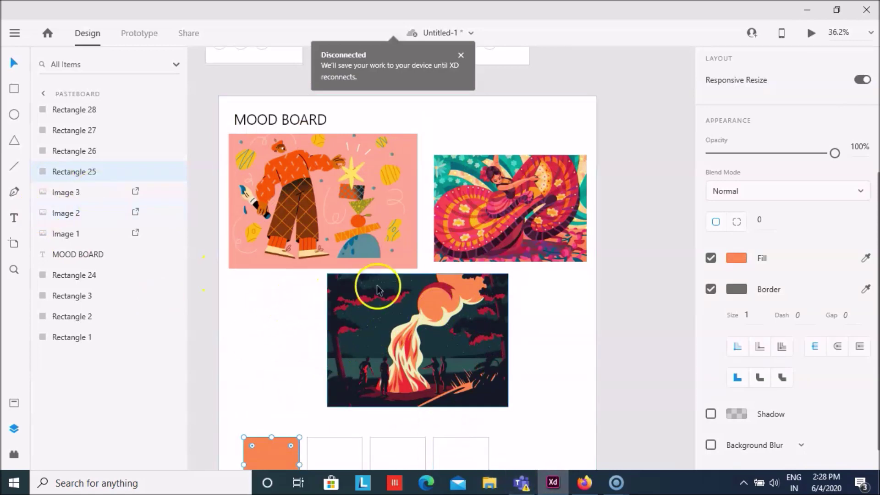
Select the second square and try sampling a fill colour for it with the eyedropper
click(867, 259)
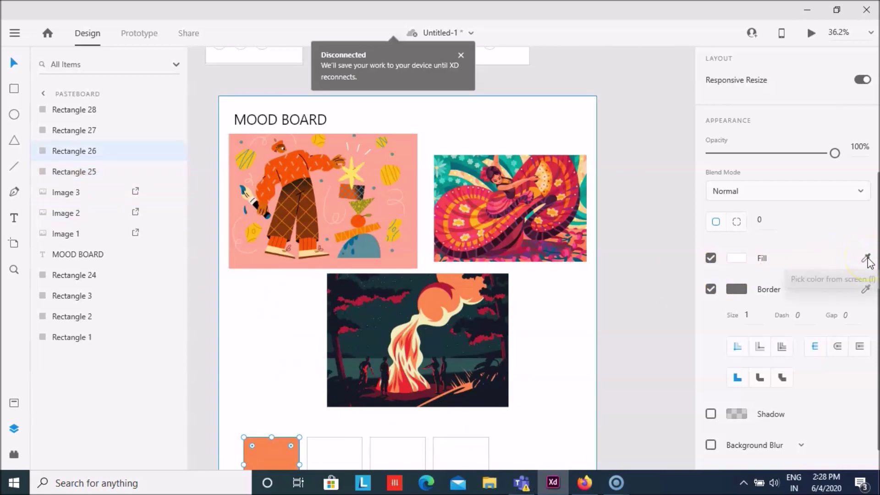
click(335, 451)
scroll(372, 394, down, 2)
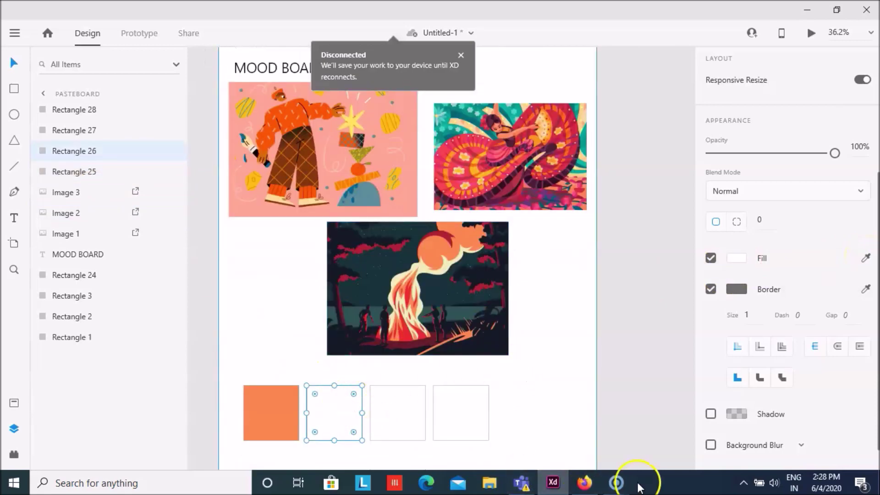
mouse_move(619, 483)
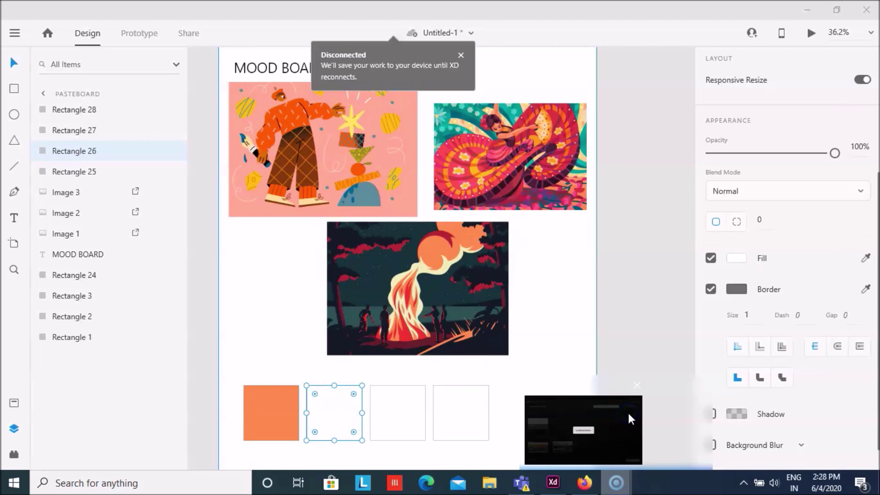
click(629, 417)
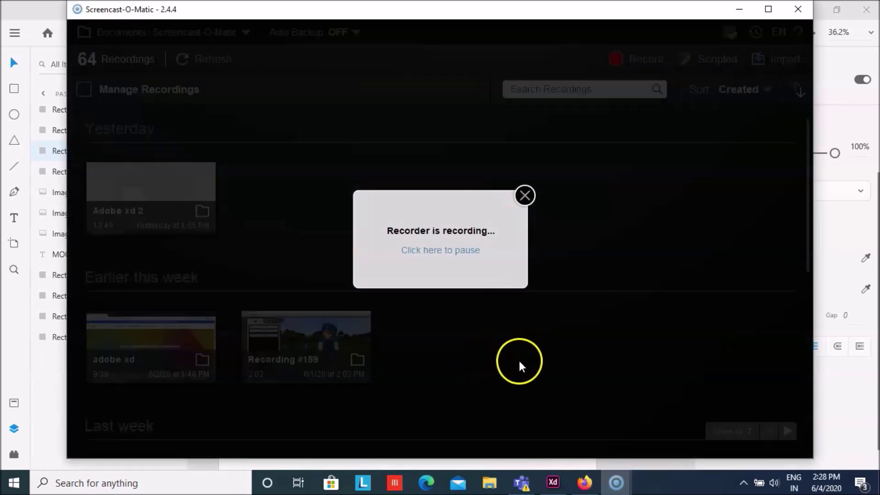
click(552, 483)
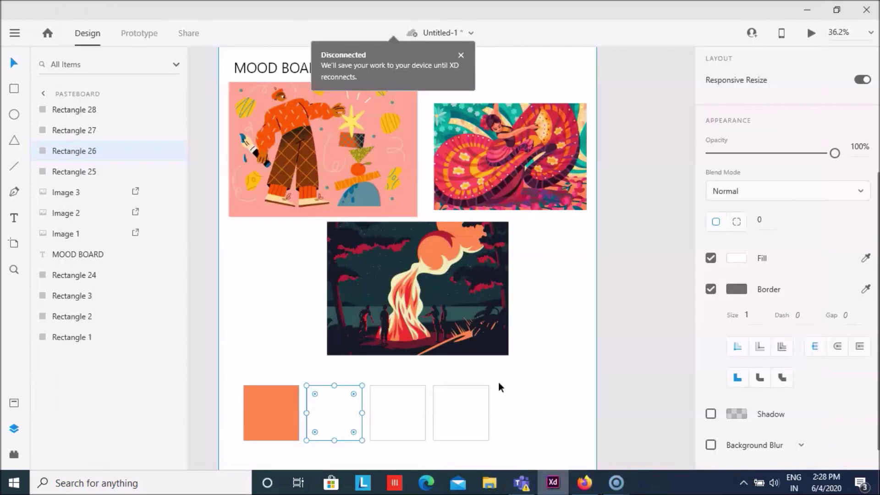
Fill the second square with dark teal sampled from the bonfire illustration
click(866, 258)
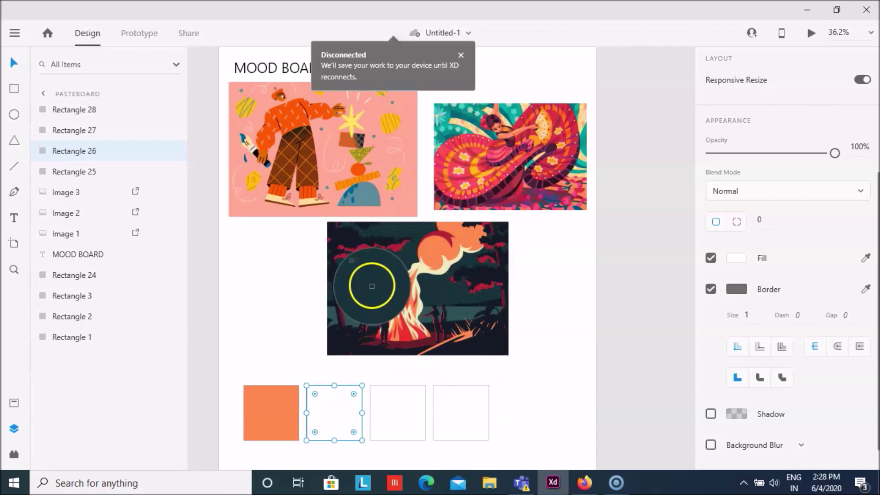
click(384, 273)
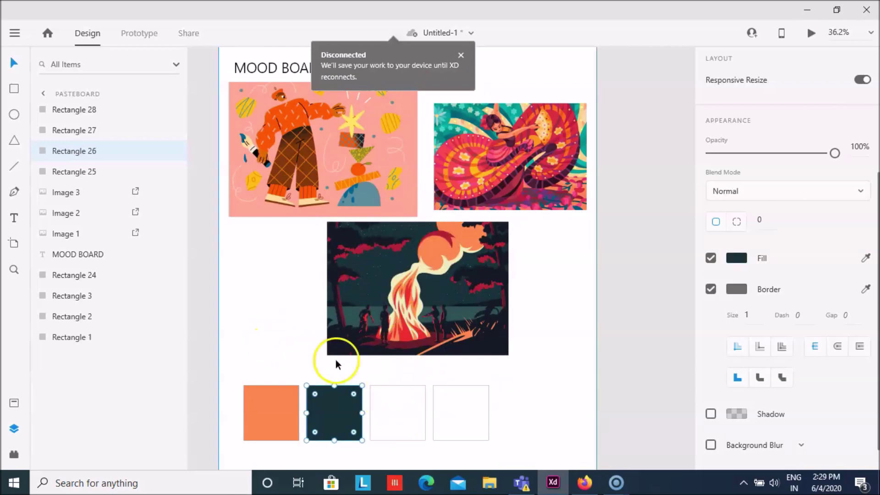
key(ctrl+z)
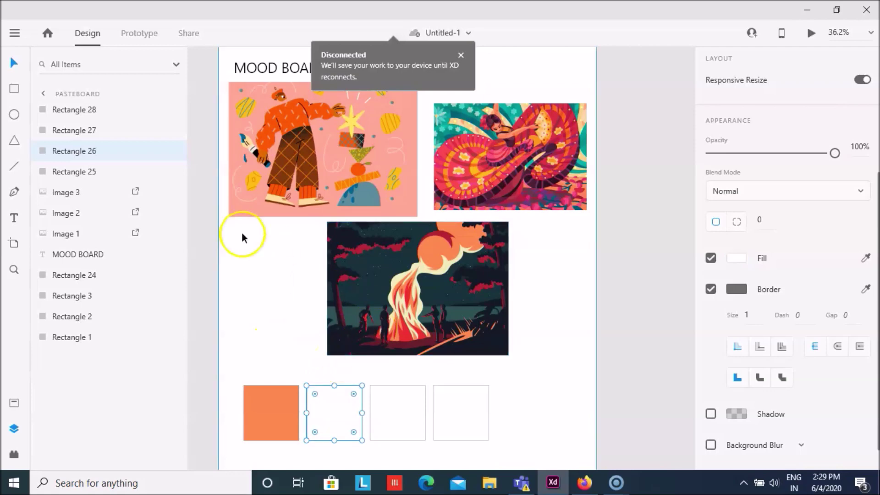
click(457, 314)
Cancel the dancer-image colour sampling, keep the dark teal, and select the third empty square
click(866, 258)
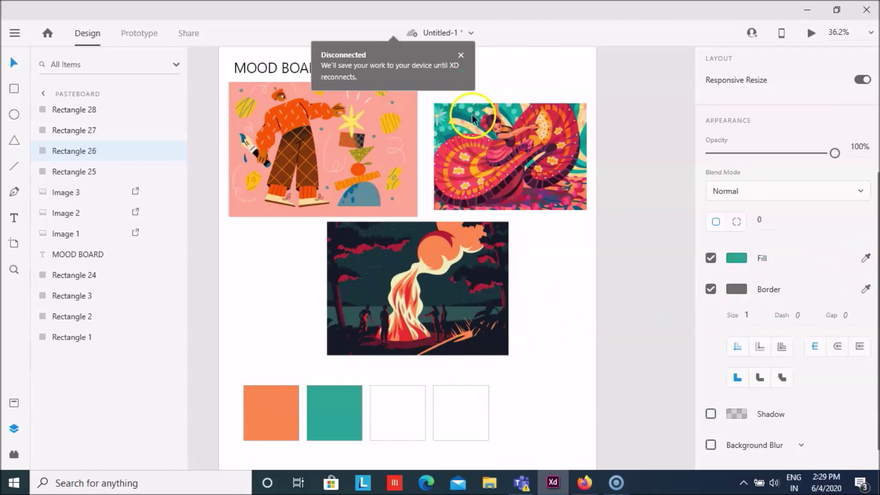
key(Escape)
click(402, 413)
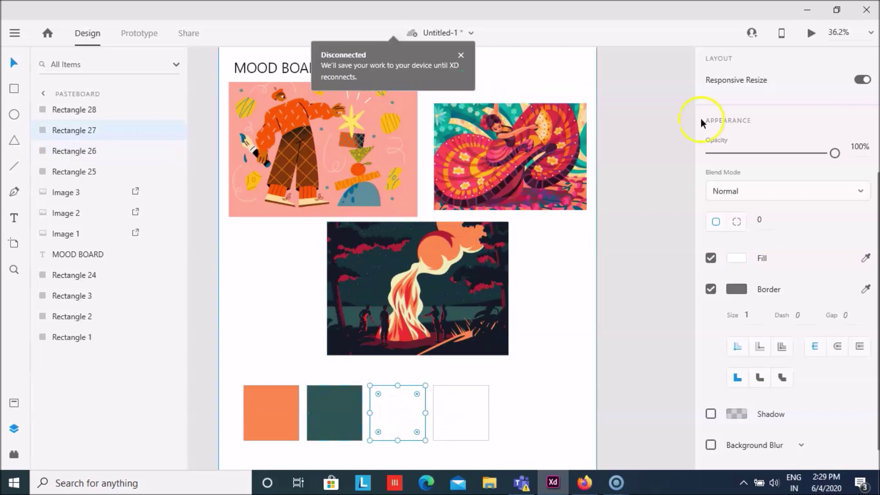